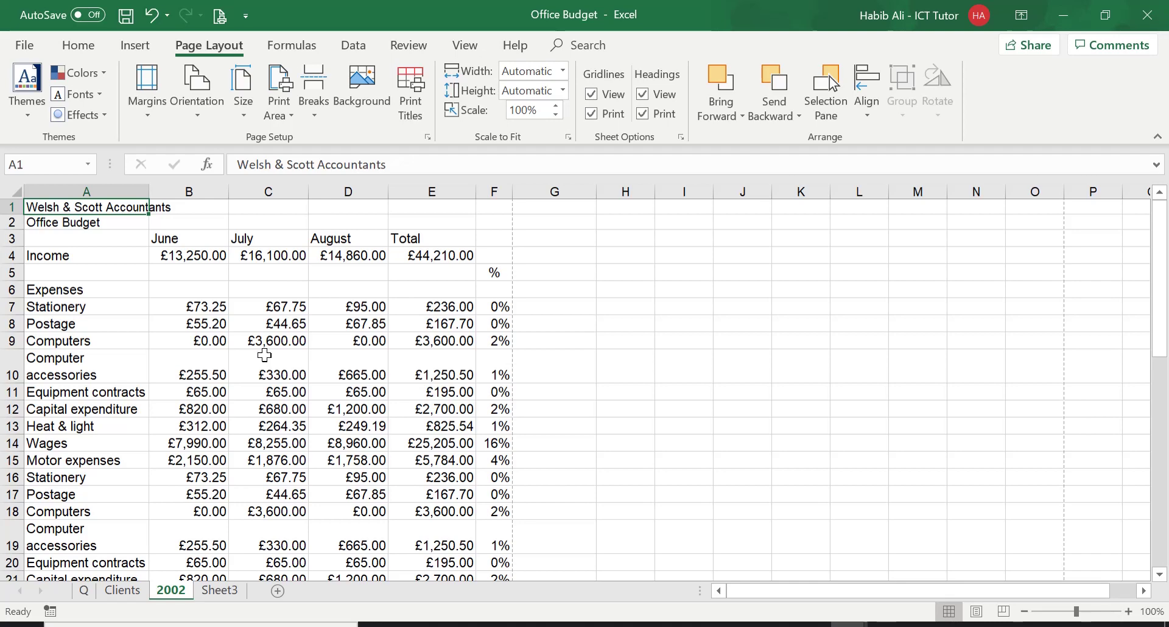
- Read the task on the Q sheet and examine the 2002 sheet's budget data and its title row 3
scroll(264, 355, "down", 2)
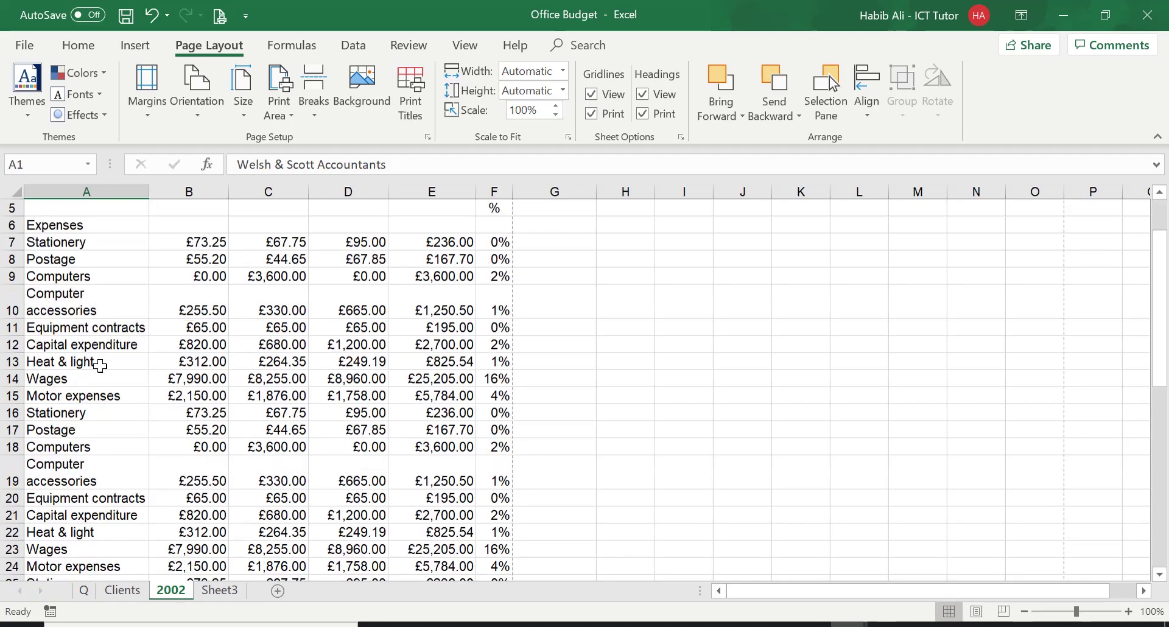
scroll(98, 371, "up", 2)
scroll(97, 377, "up", 1)
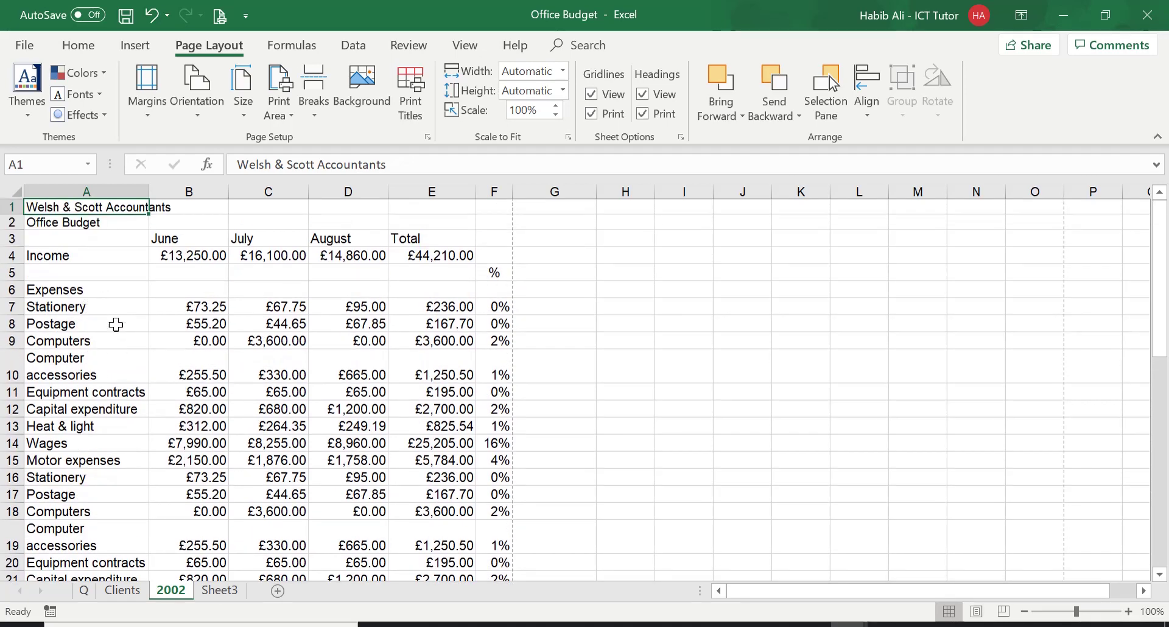
scroll(106, 379, "down", 2)
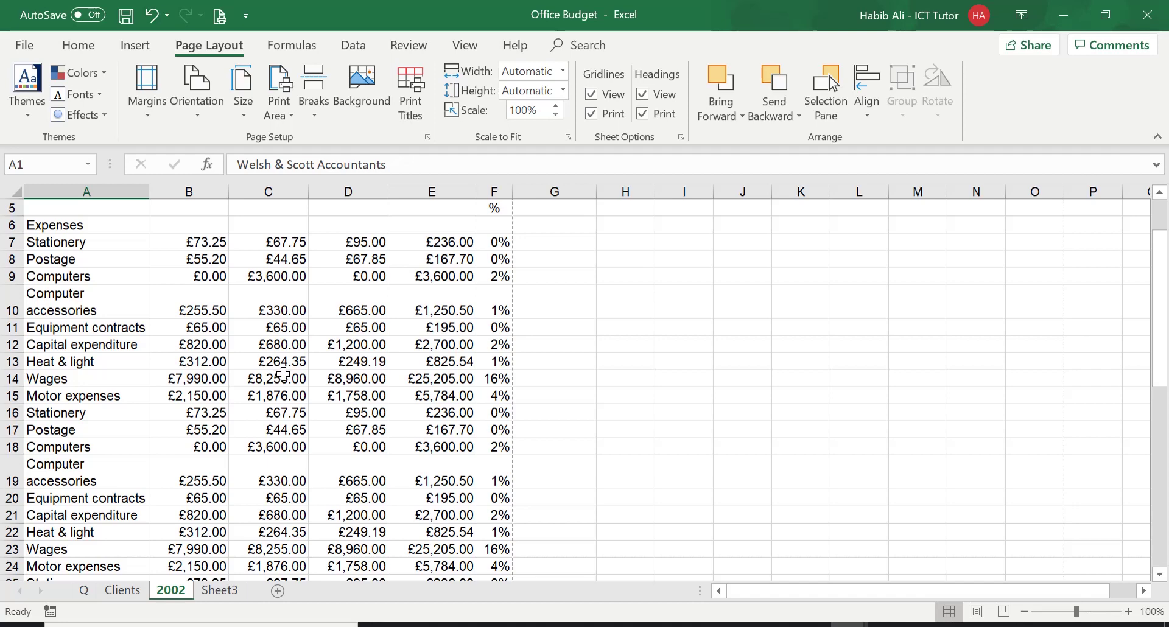
left_click(84, 590)
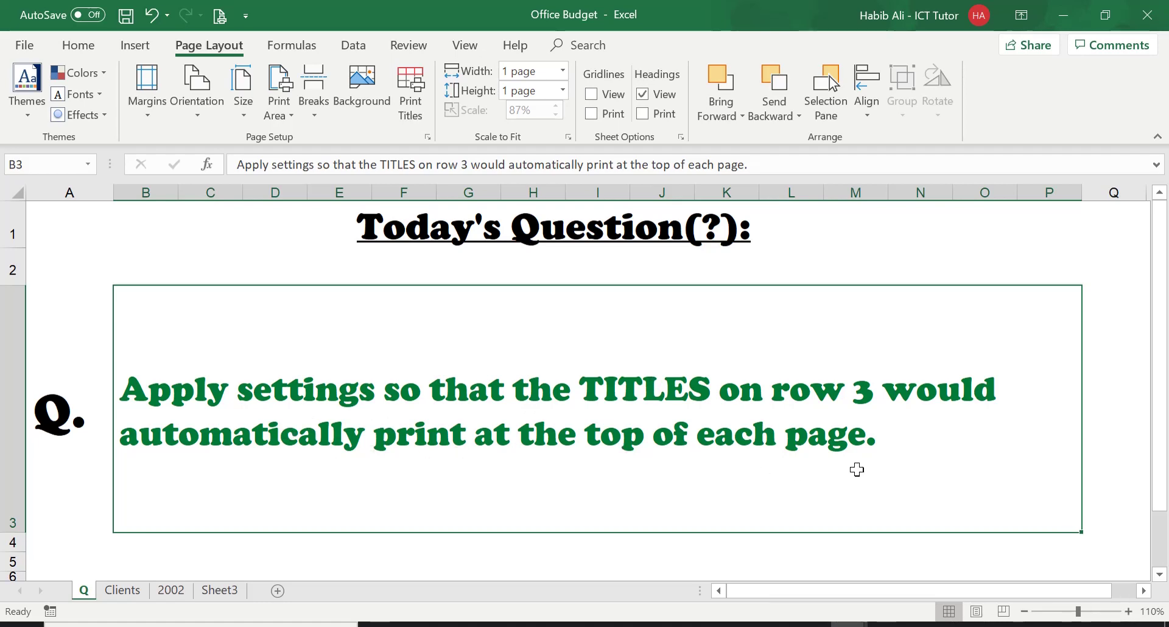
left_click(176, 591)
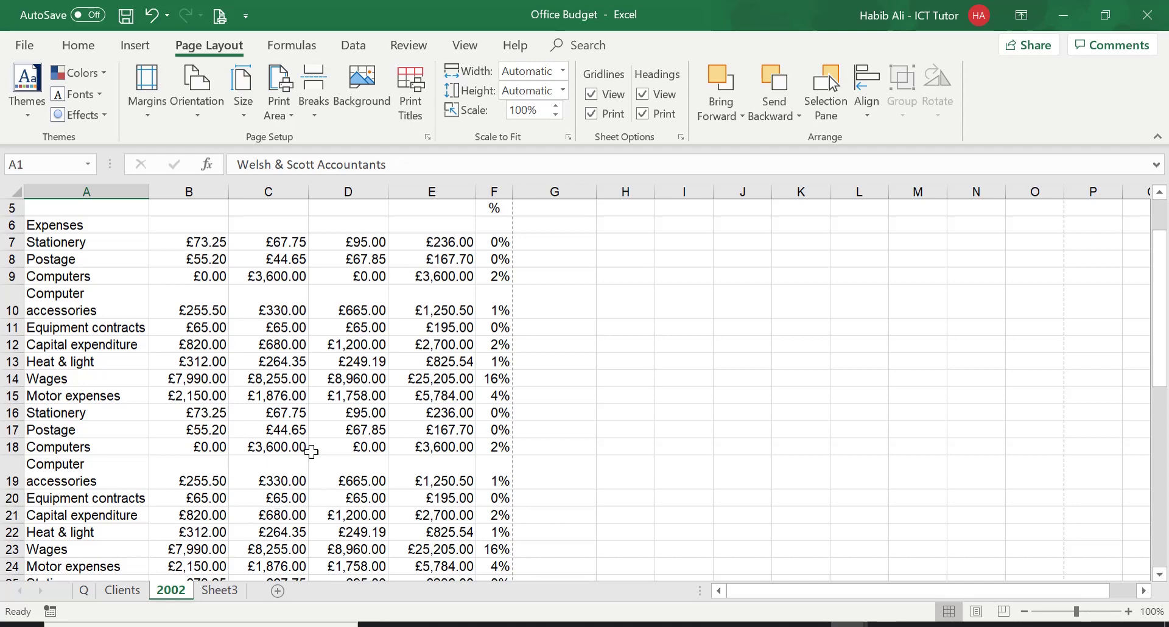
scroll(120, 283, "up", 2)
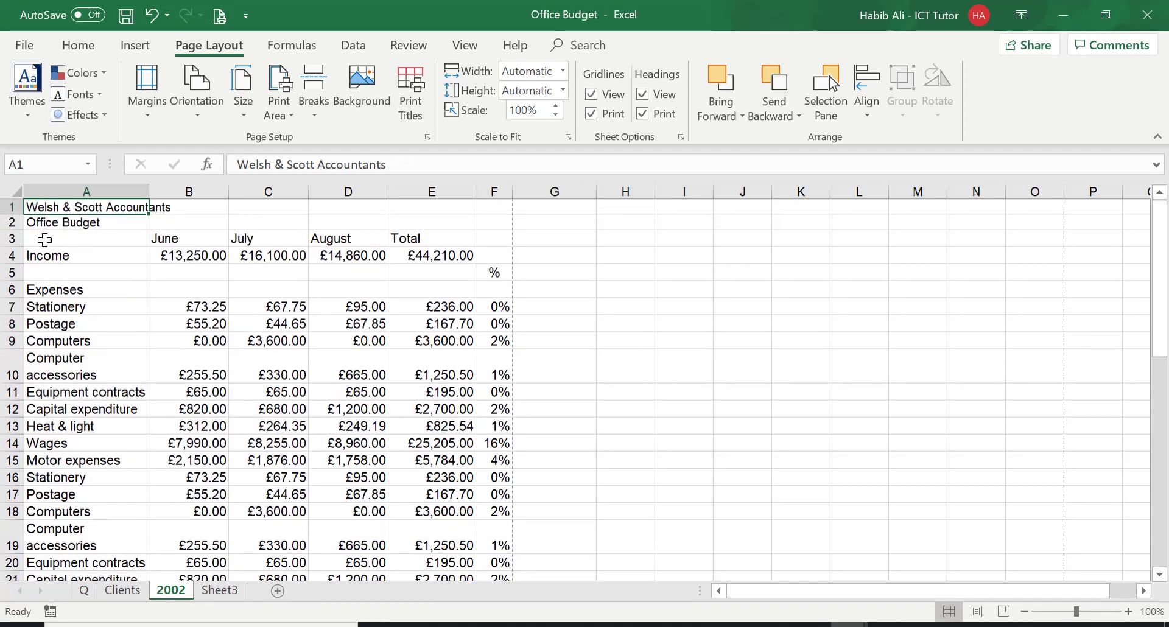
left_click(13, 238)
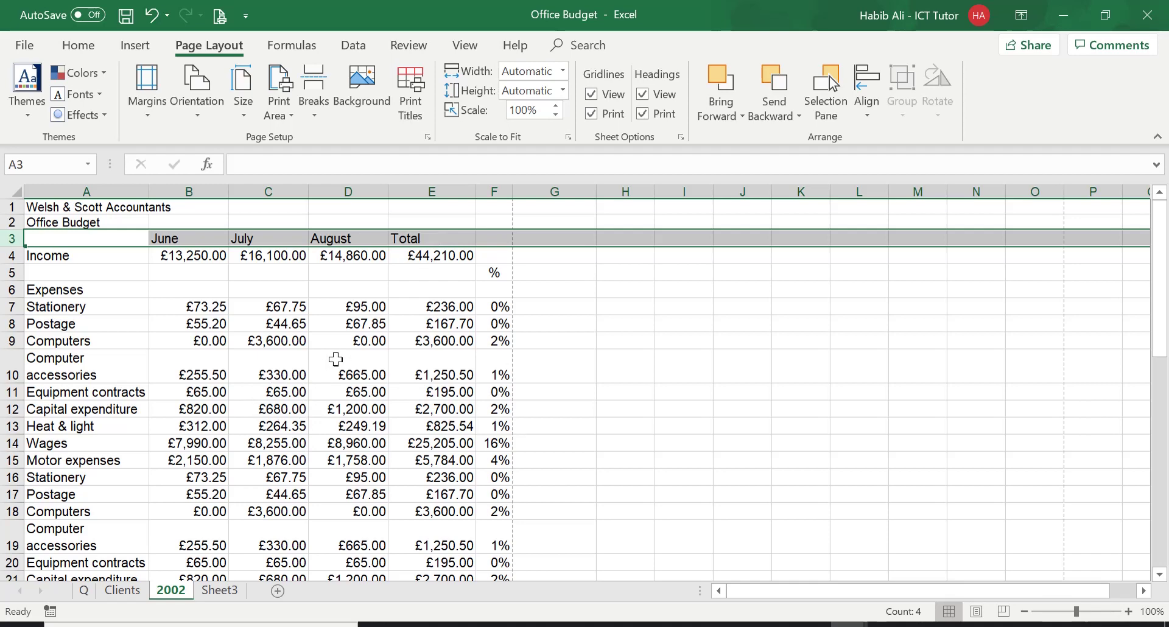
left_click(335, 359)
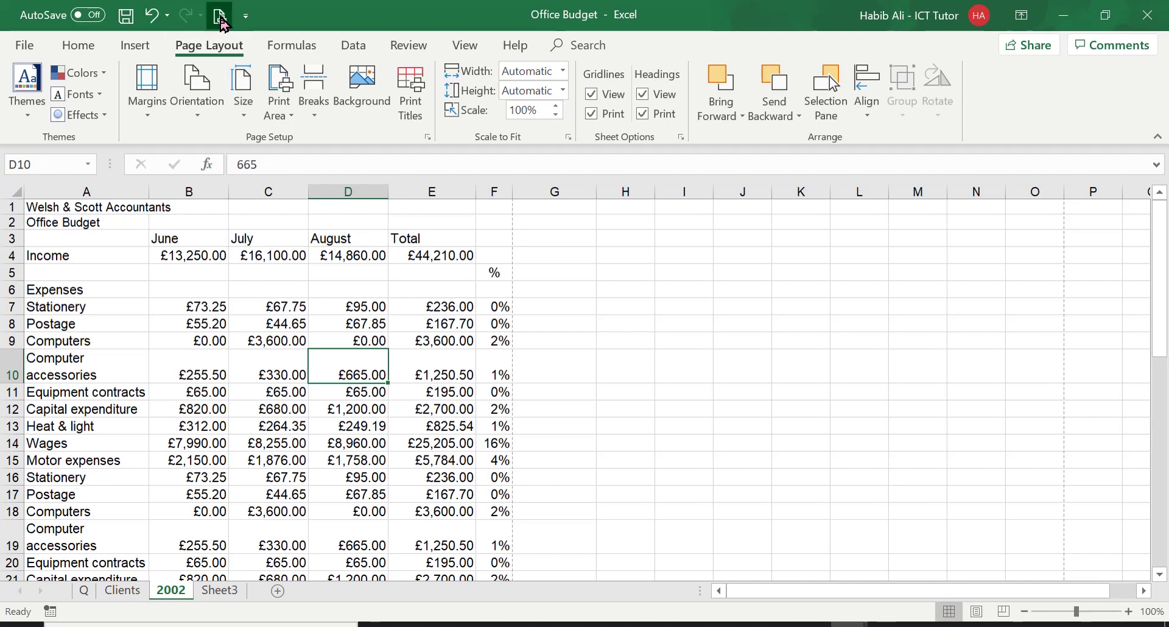
- Examine both pages of the 2002 sheet in the print preview for column titles, and return to the worksheet
left_click(220, 15)
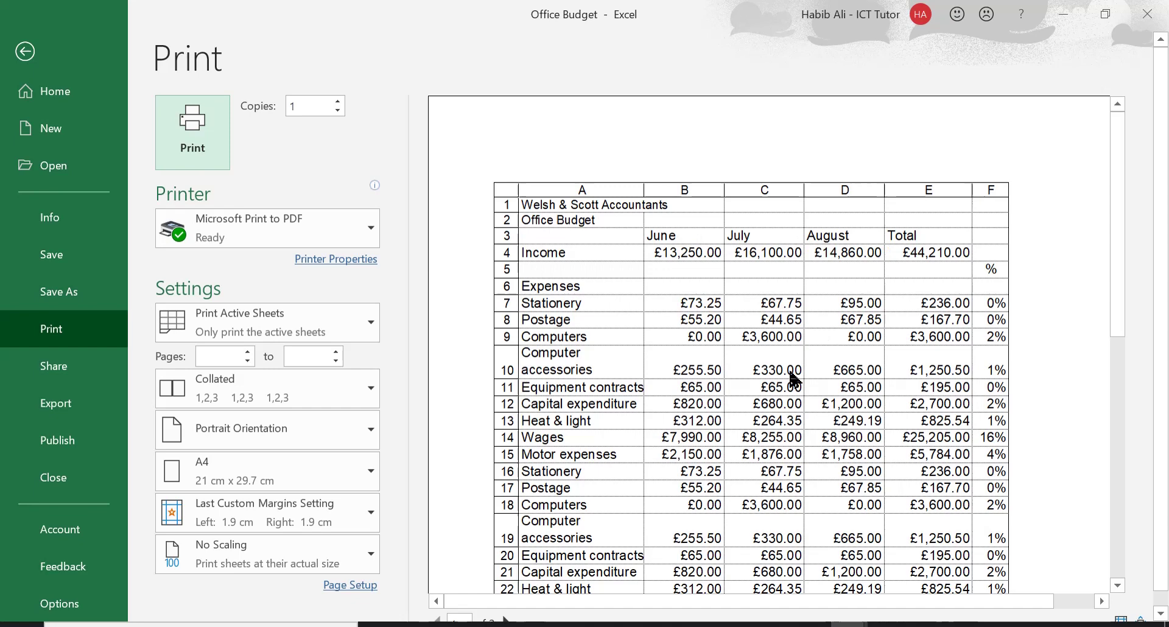
scroll(762, 371, "down", 1)
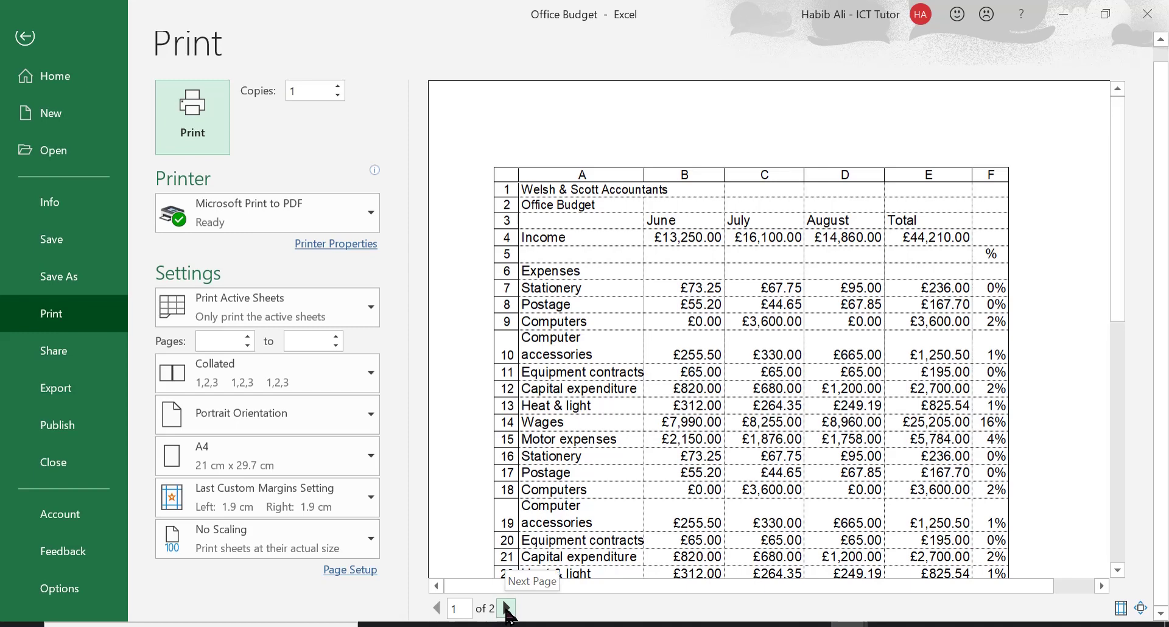
left_click(507, 607)
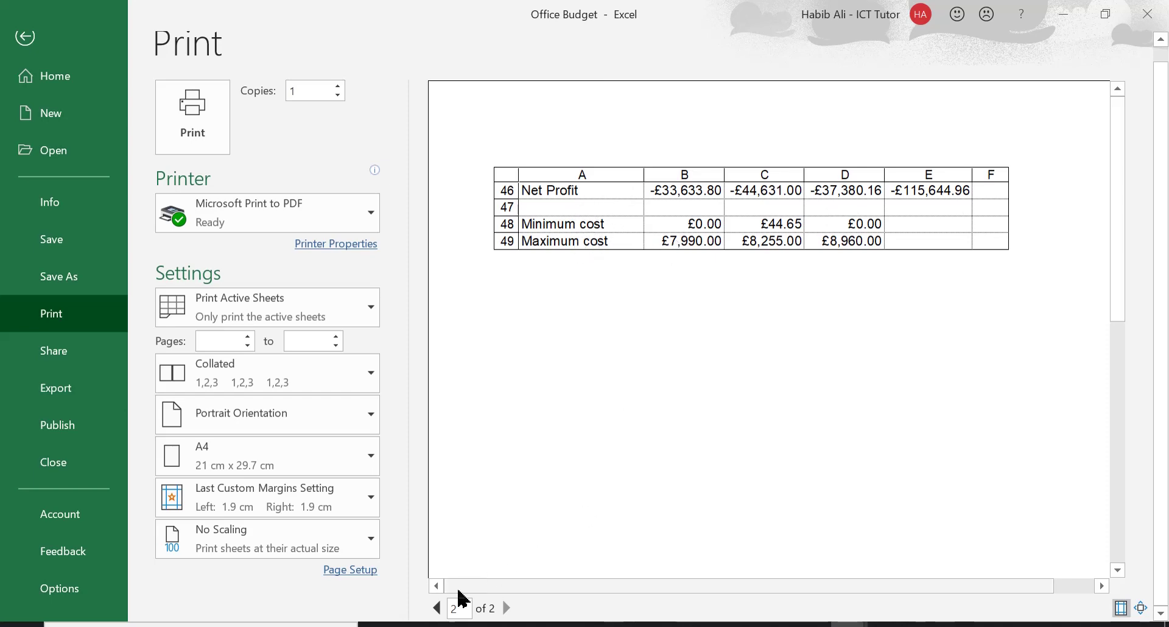
left_click(436, 607)
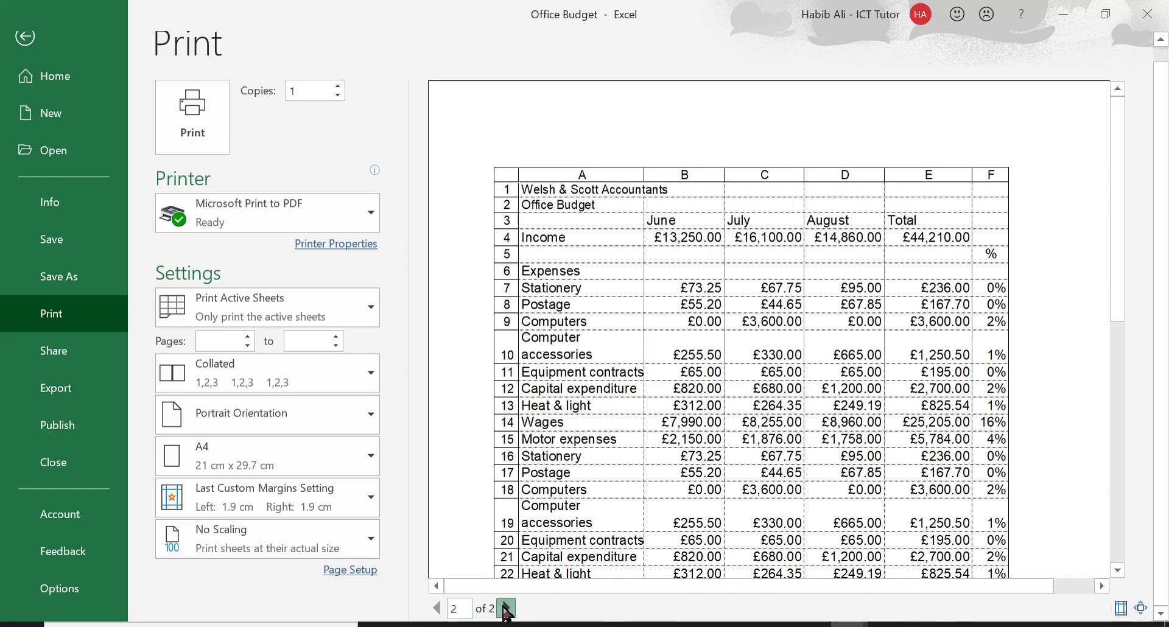
left_click(505, 607)
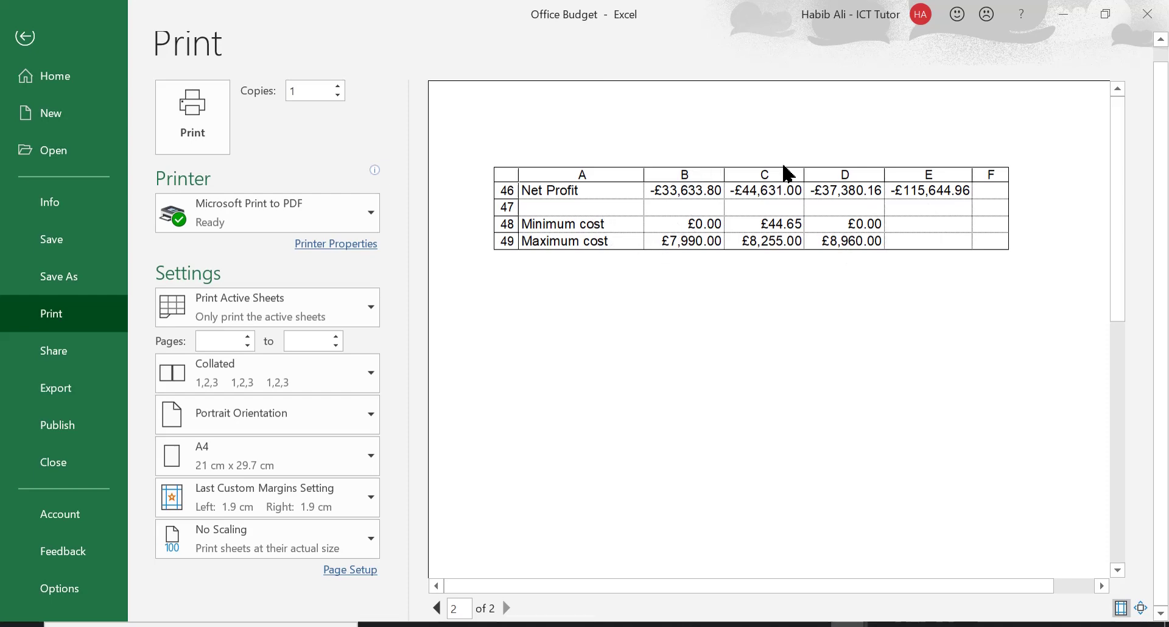
left_click(437, 608)
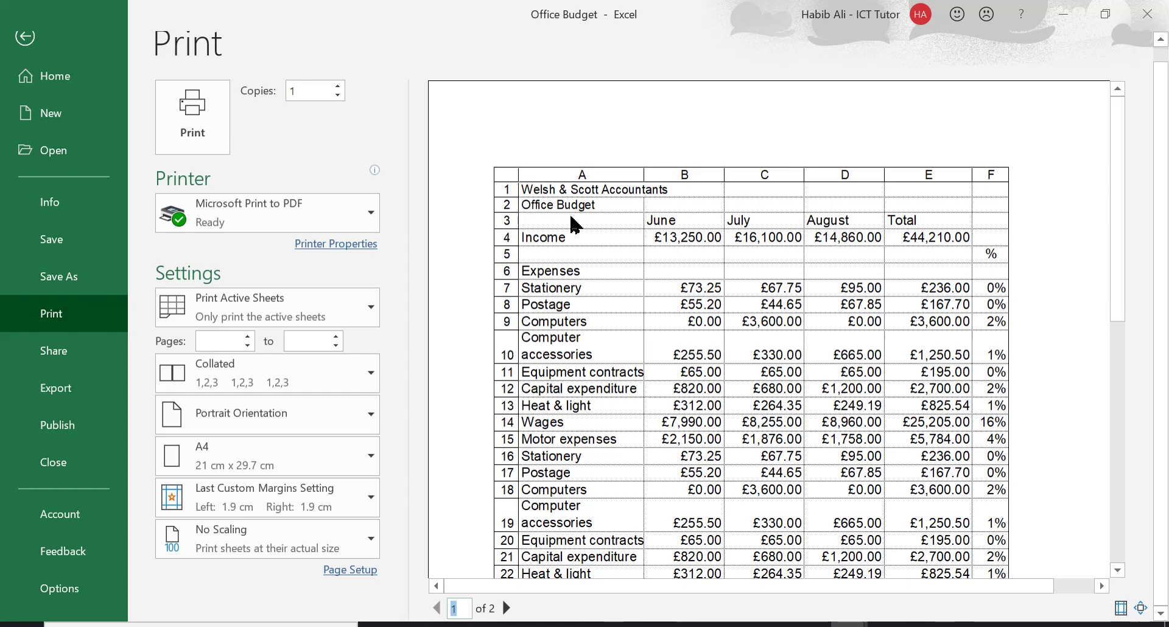
left_click(506, 608)
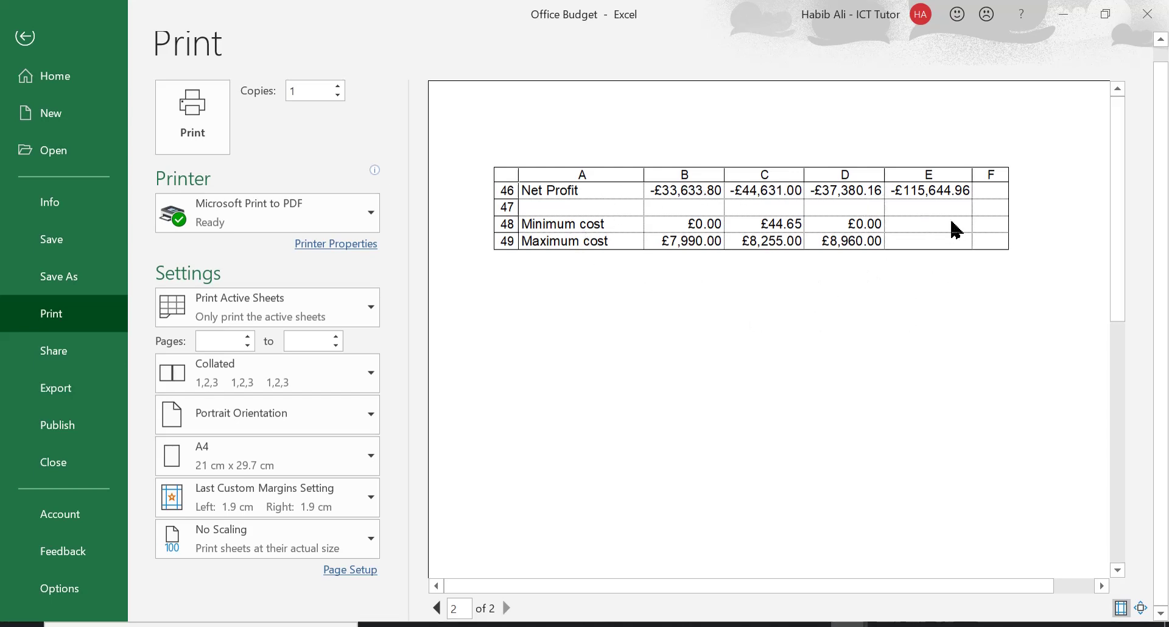
left_click(27, 39)
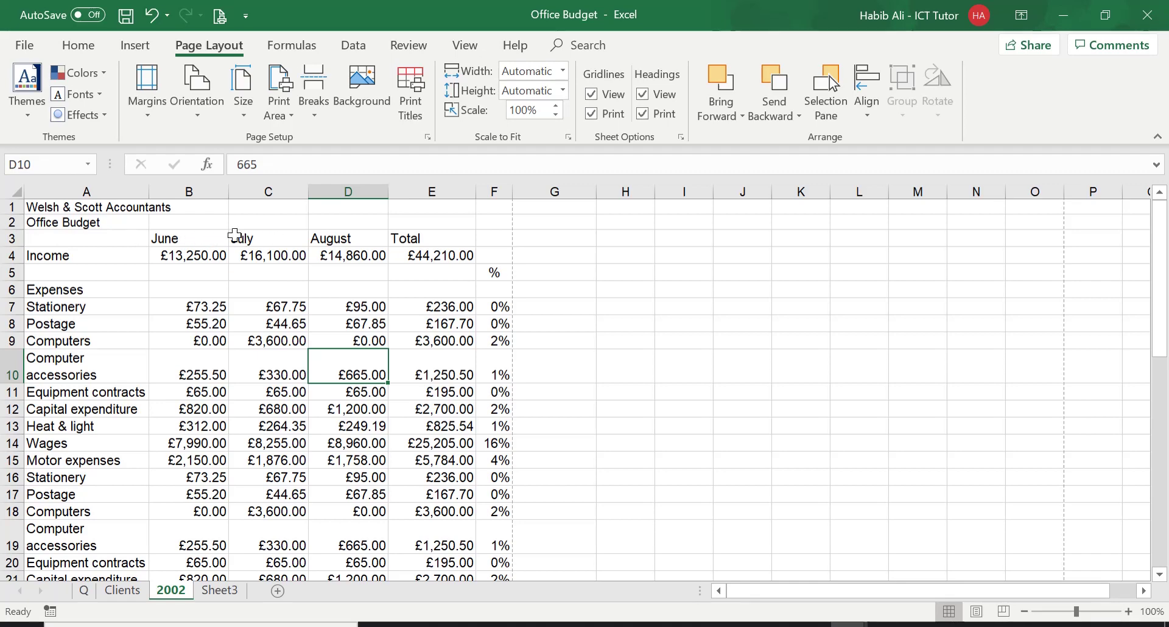
- Set row 3 ($3:$3) of the 2002 sheet as the print title row to repeat at the top of each page
left_click(12, 255)
left_click(12, 238)
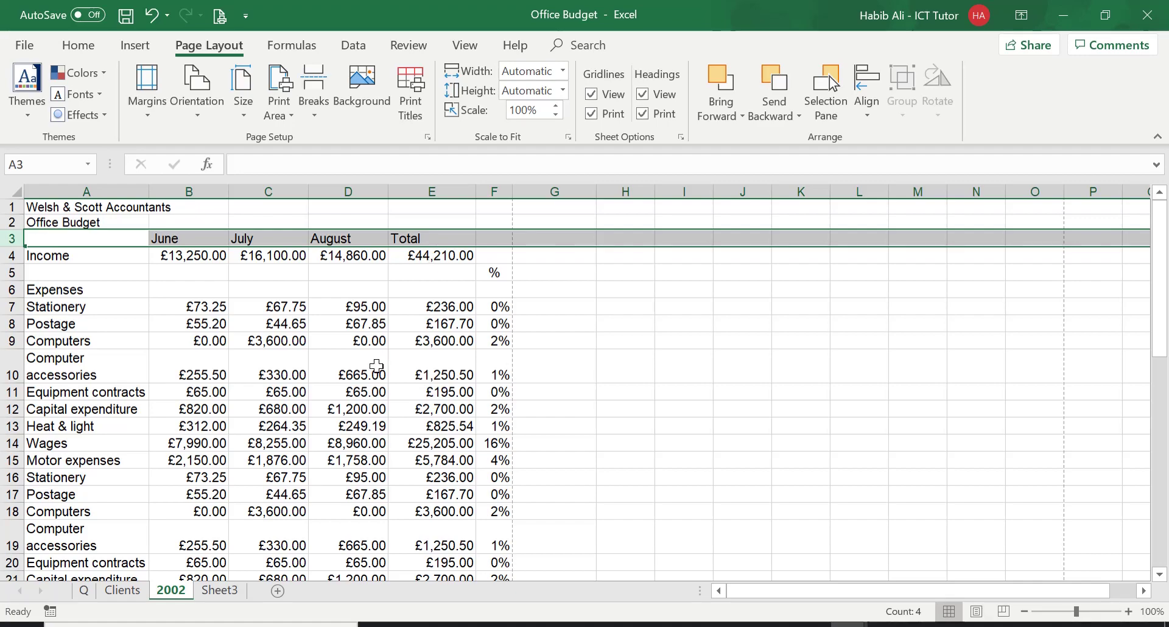
scroll(376, 366, "down", 9)
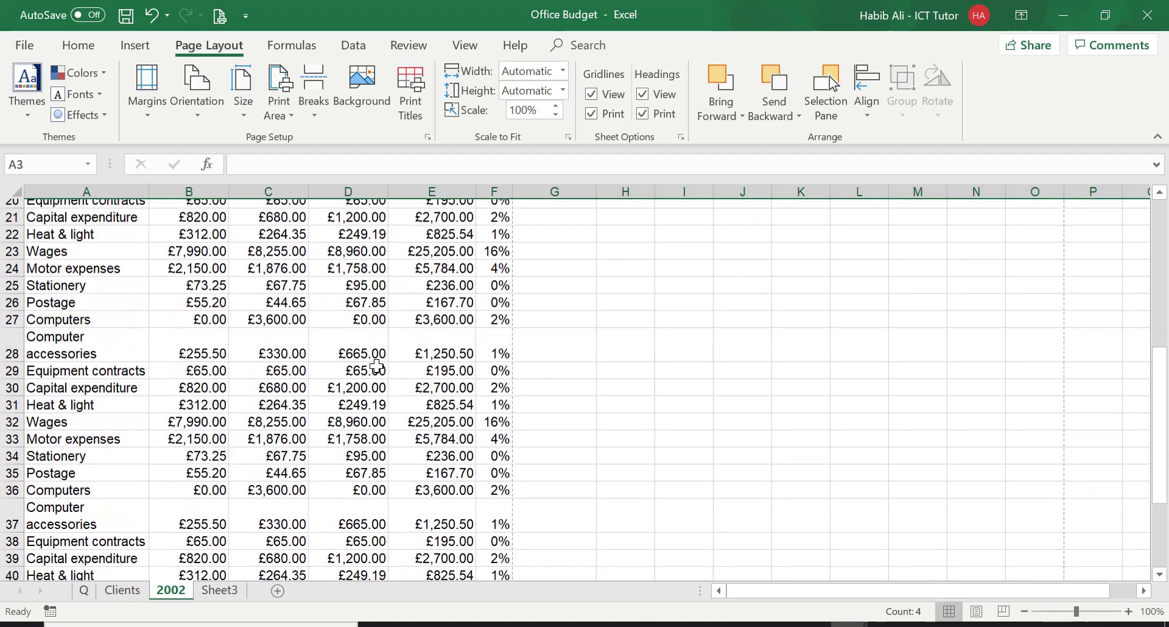
scroll(376, 366, "up", 9)
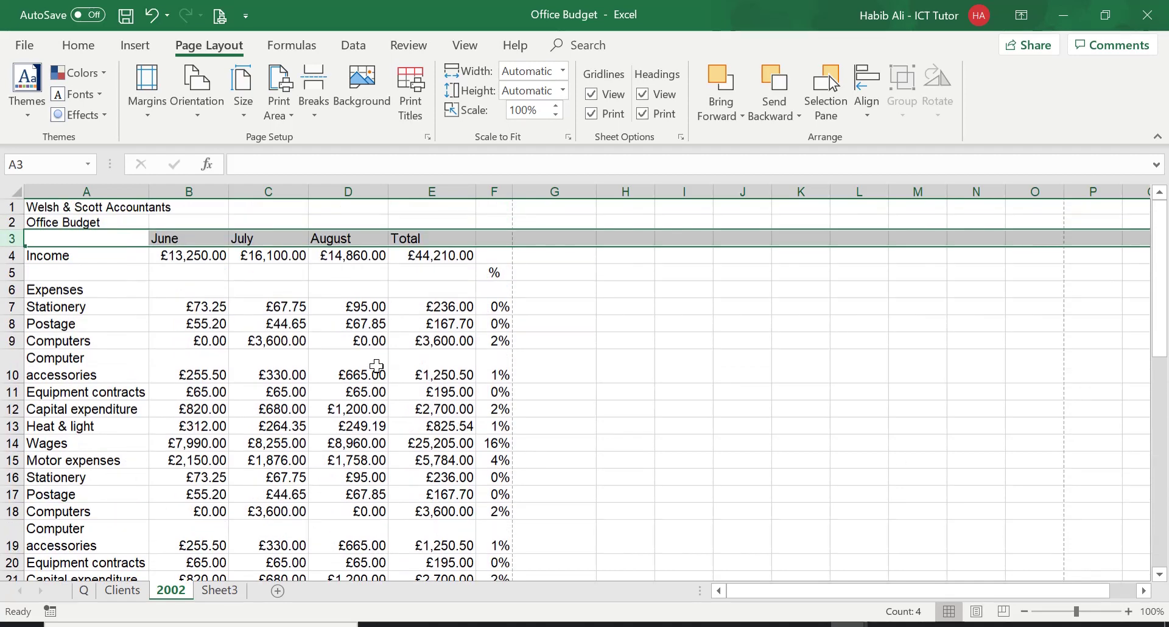
scroll(318, 378, "down", 3)
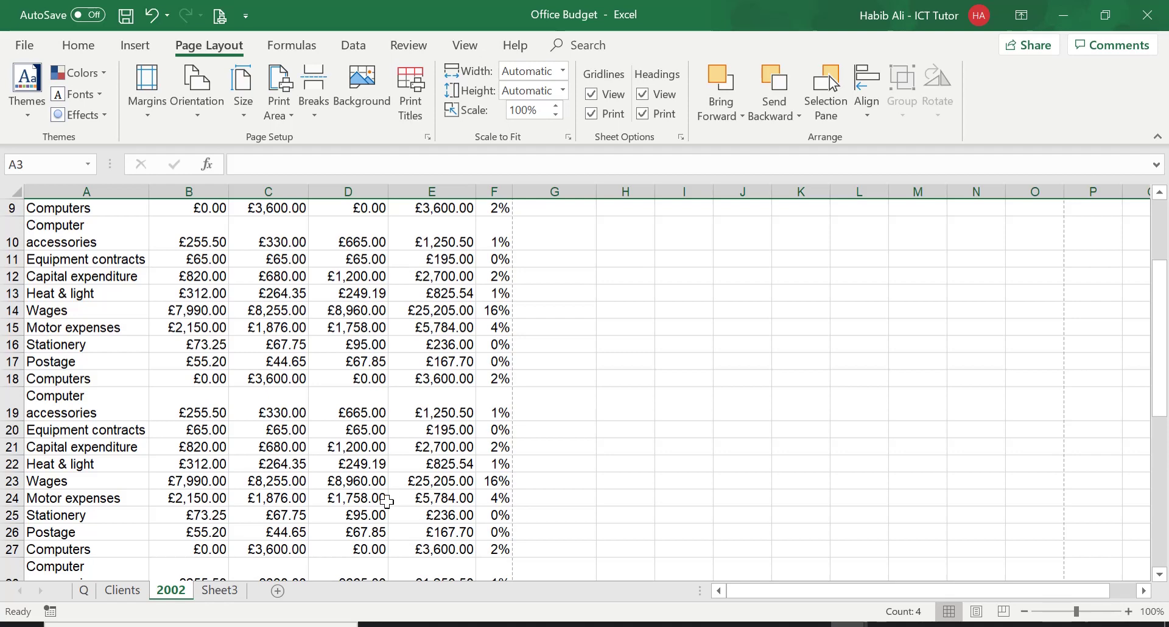
scroll(386, 500, "up", 3)
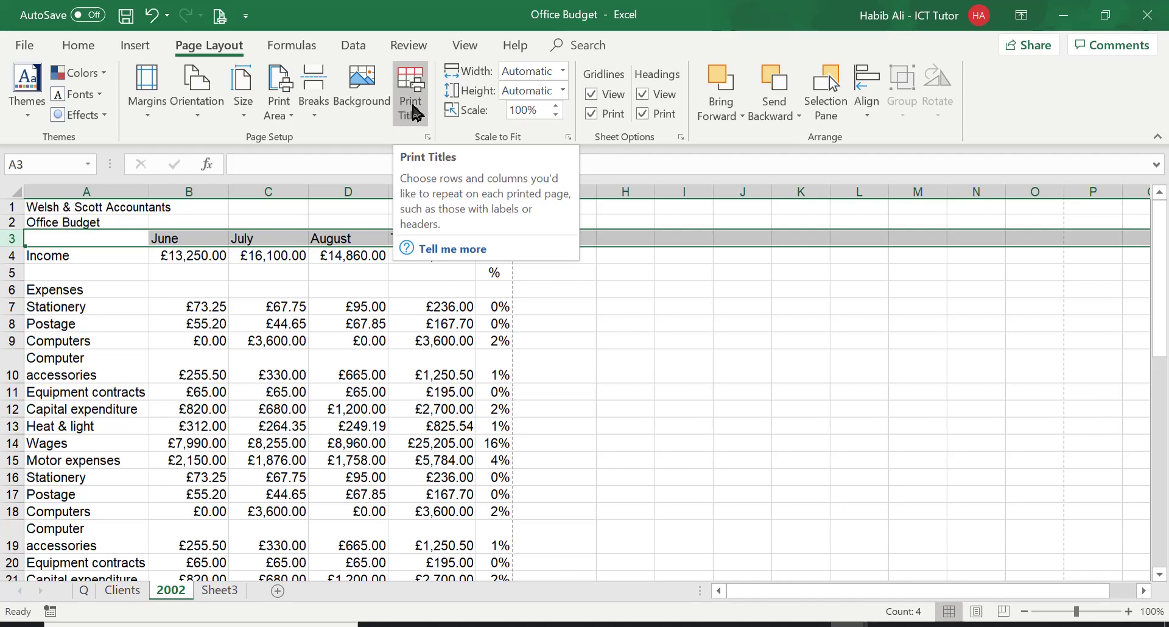
left_click(413, 98)
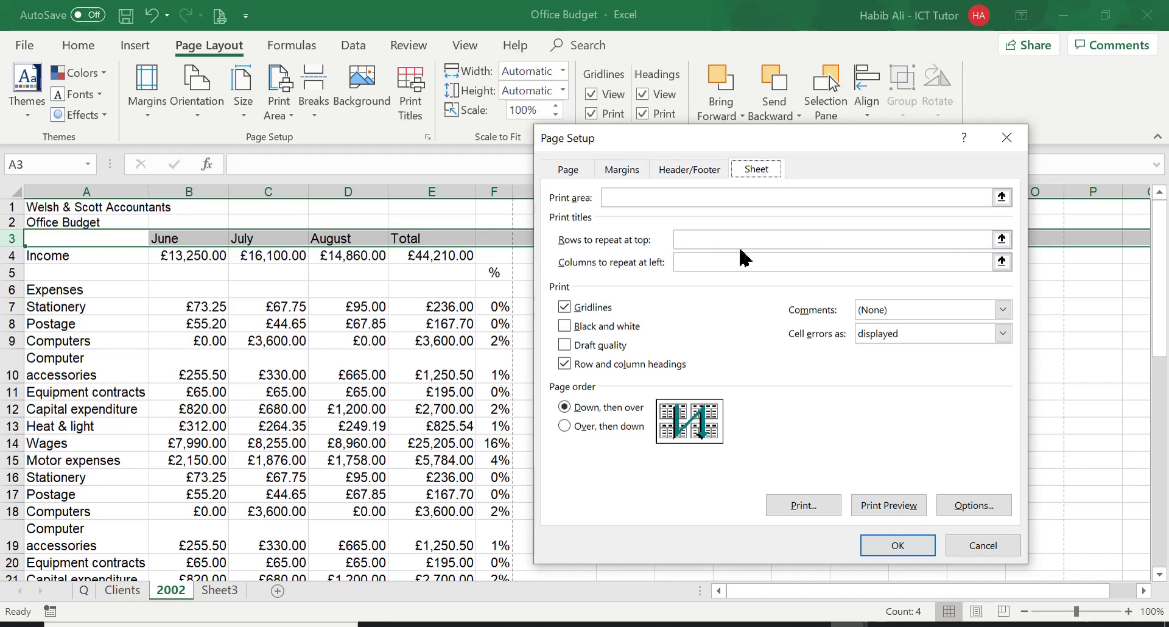
left_click(697, 240)
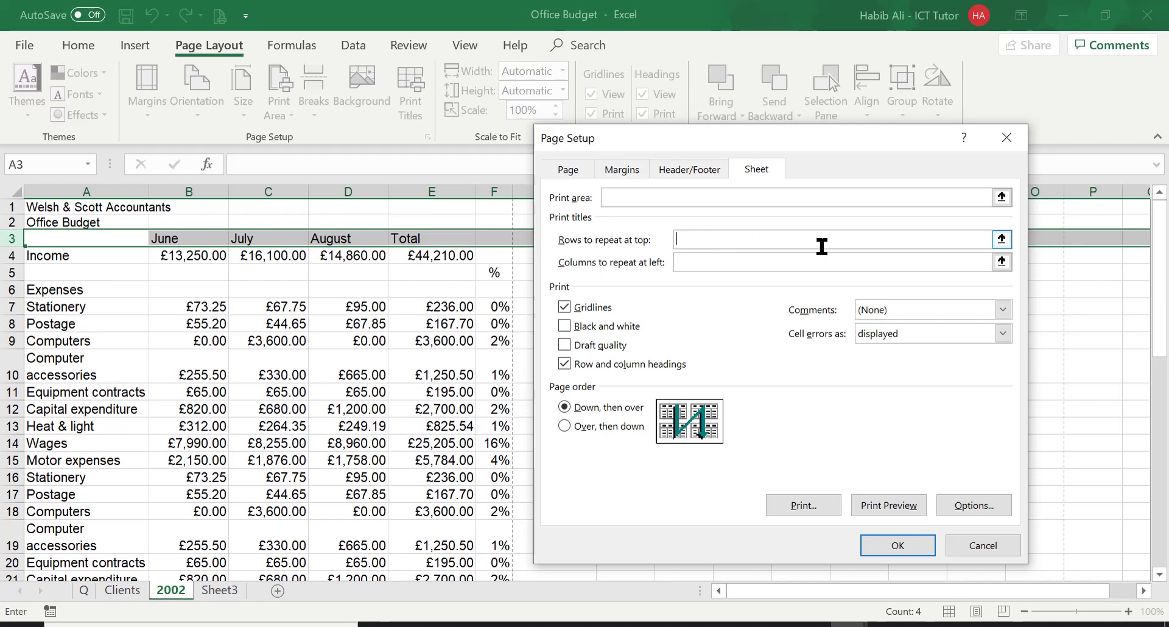
left_click(1001, 241)
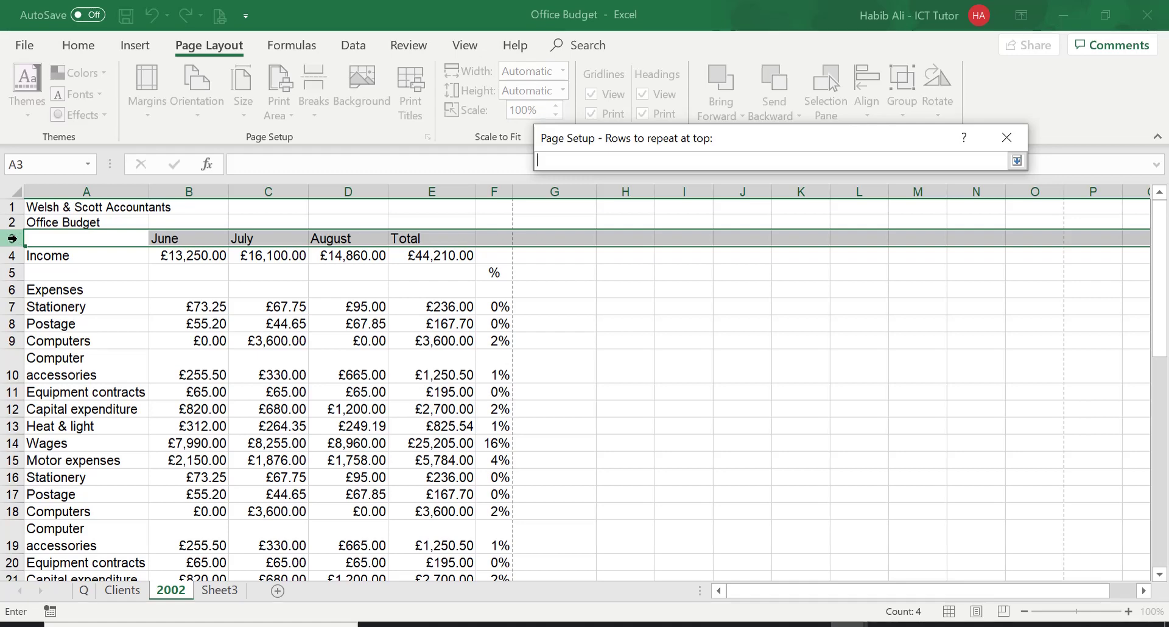
left_click(11, 237)
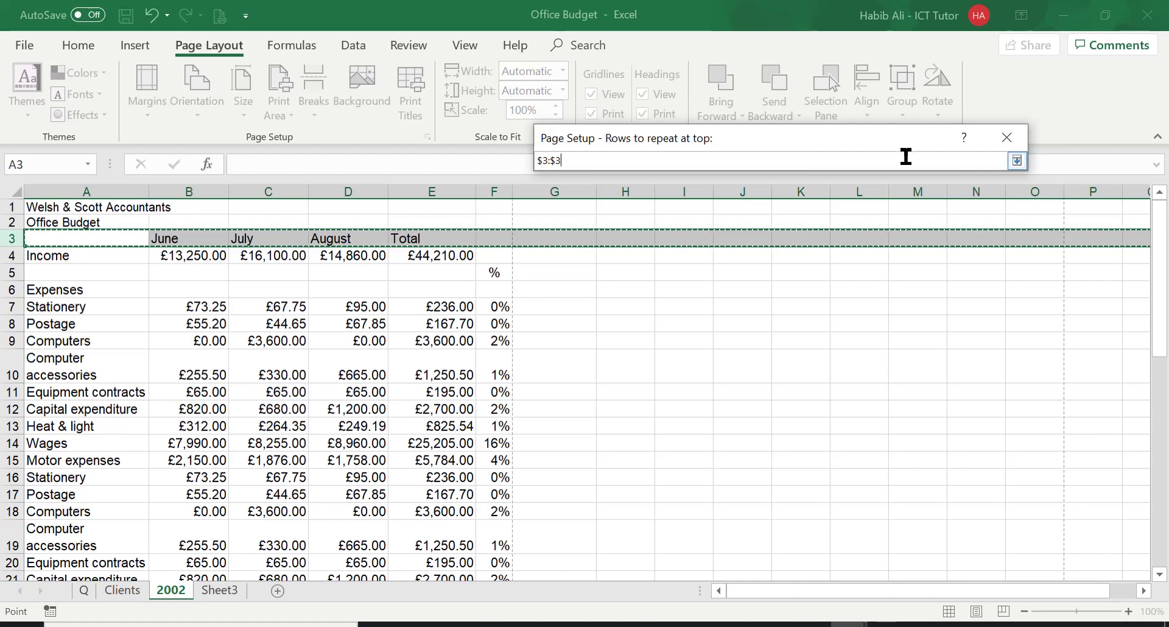
left_click(1016, 161)
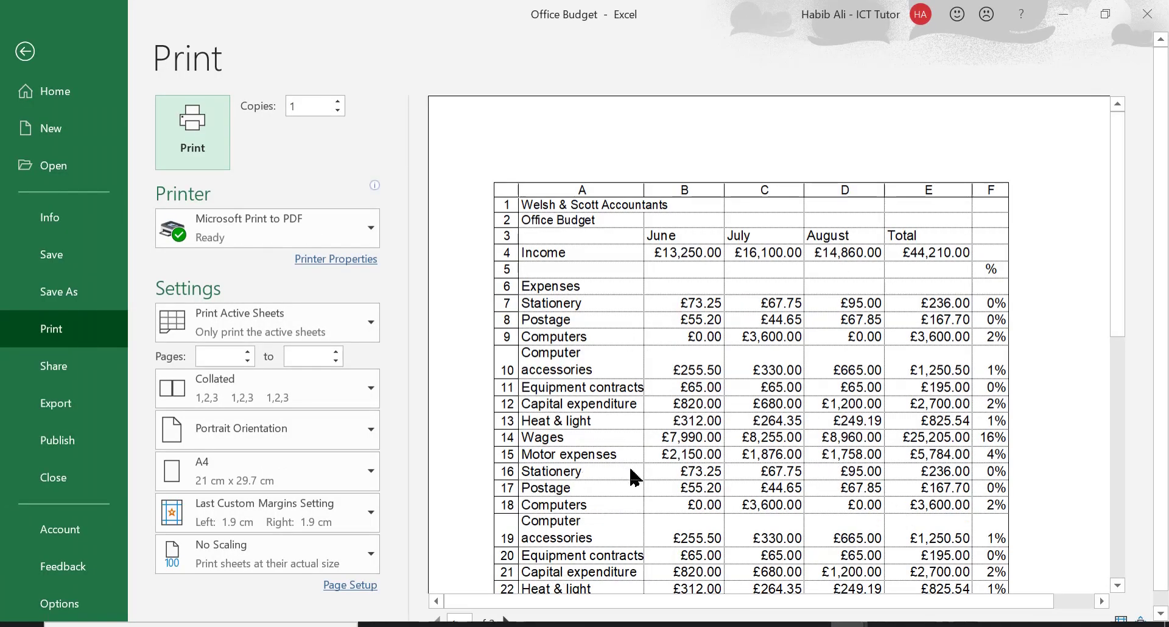
- Check the second print preview page for the row 3 titles, and compare the result with the task on the Q sheet
scroll(635, 477, "down", 1)
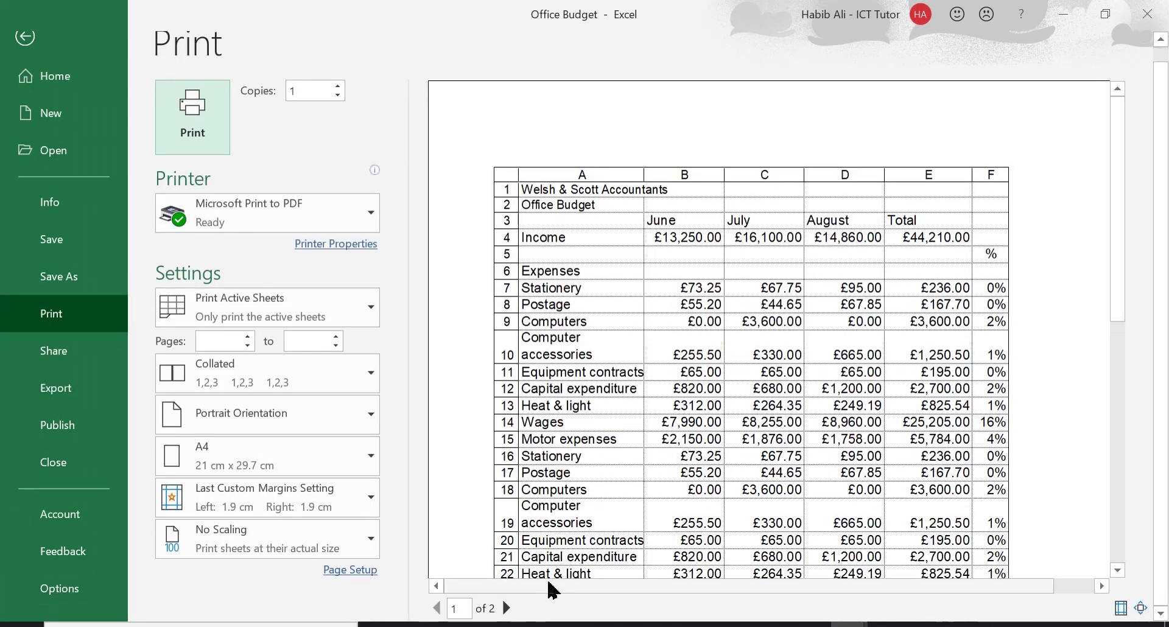
left_click(508, 608)
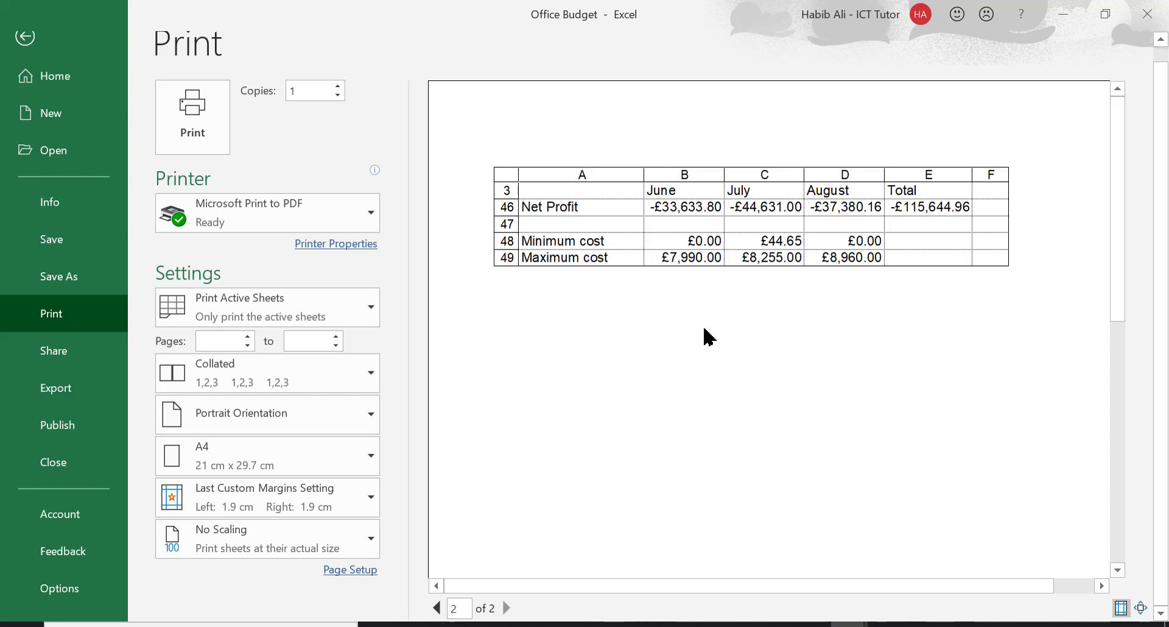
left_click(25, 38)
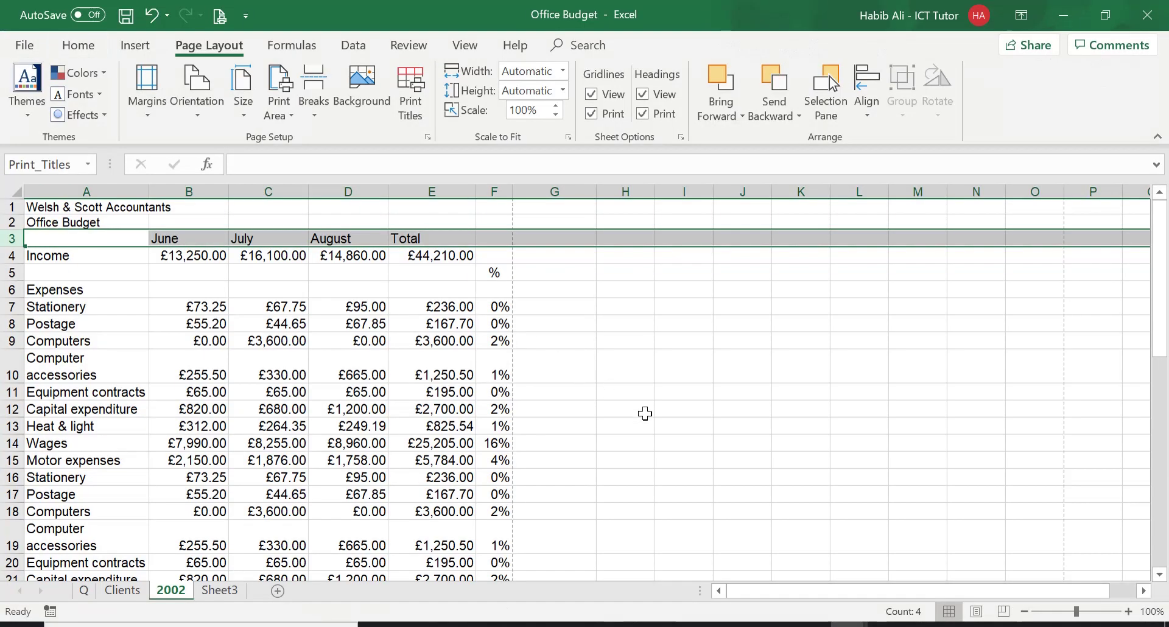
left_click(85, 591)
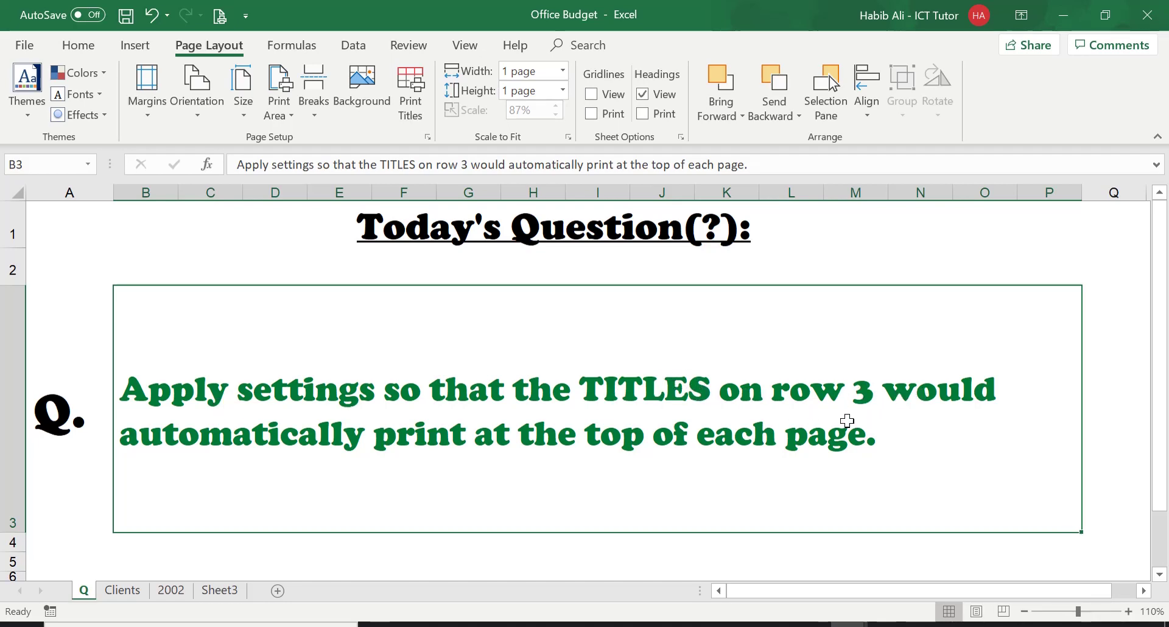
left_click(174, 590)
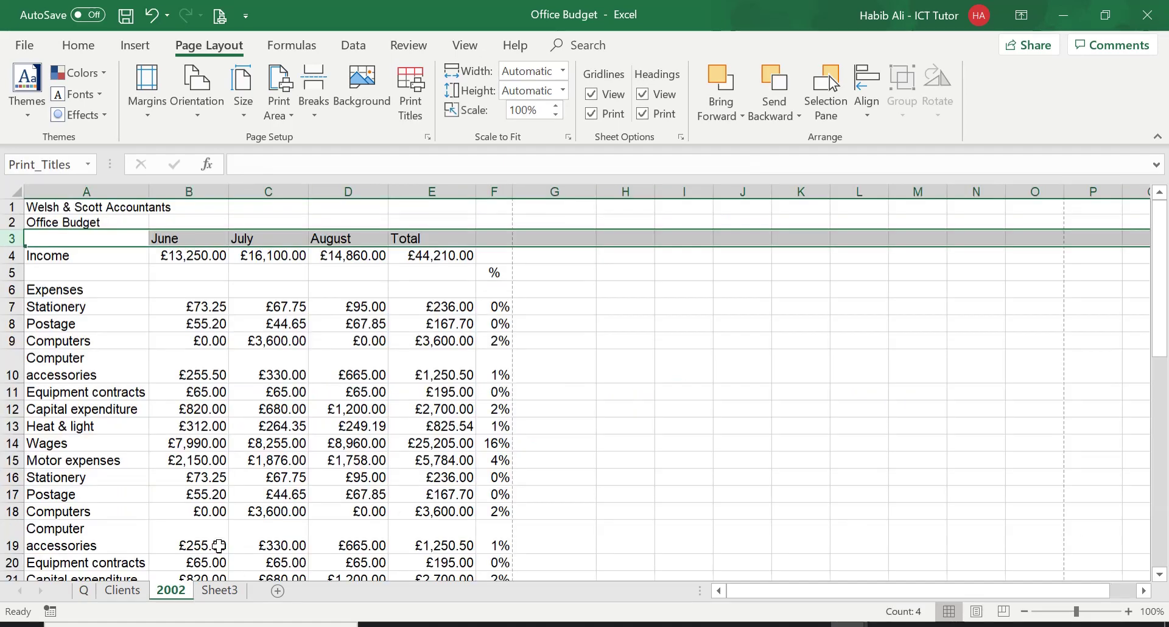